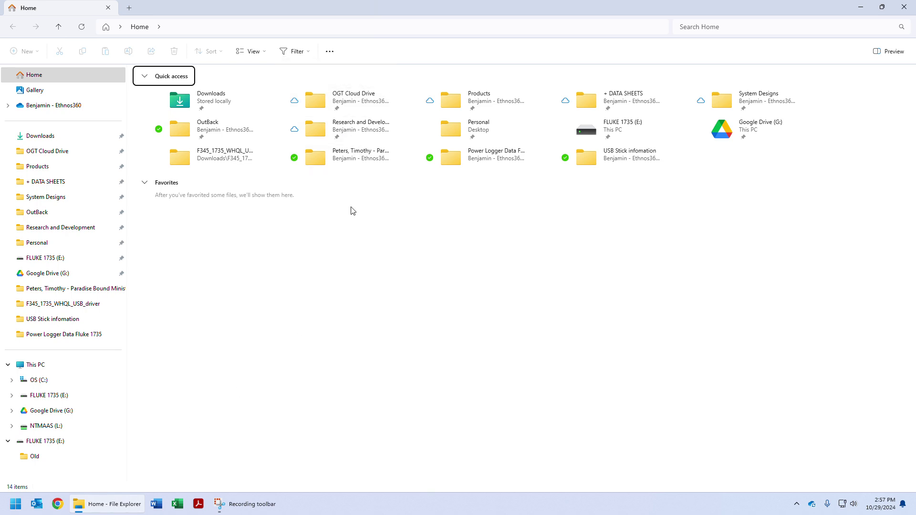
Open the FLUKE 1735 (E:) drive and launch the PowerLogClassic-Setup-4.6_r2219 installer.
click(17, 505)
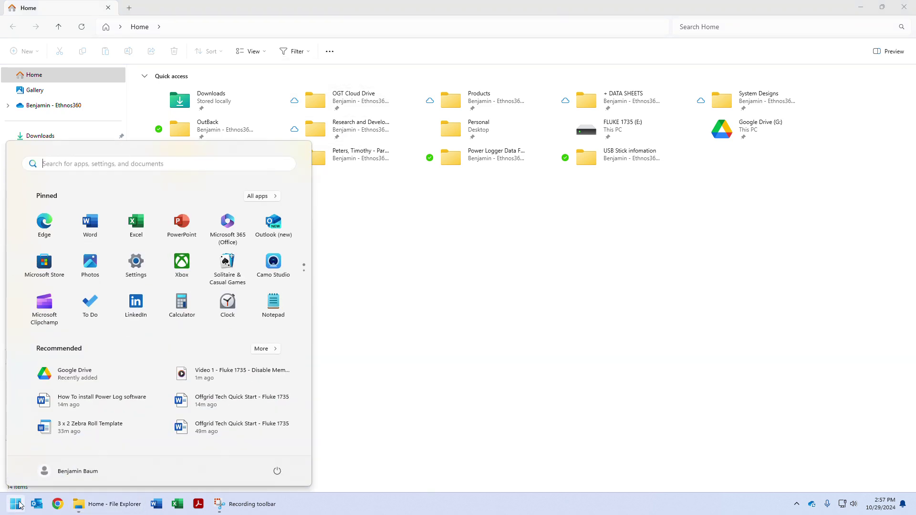
text(cor)
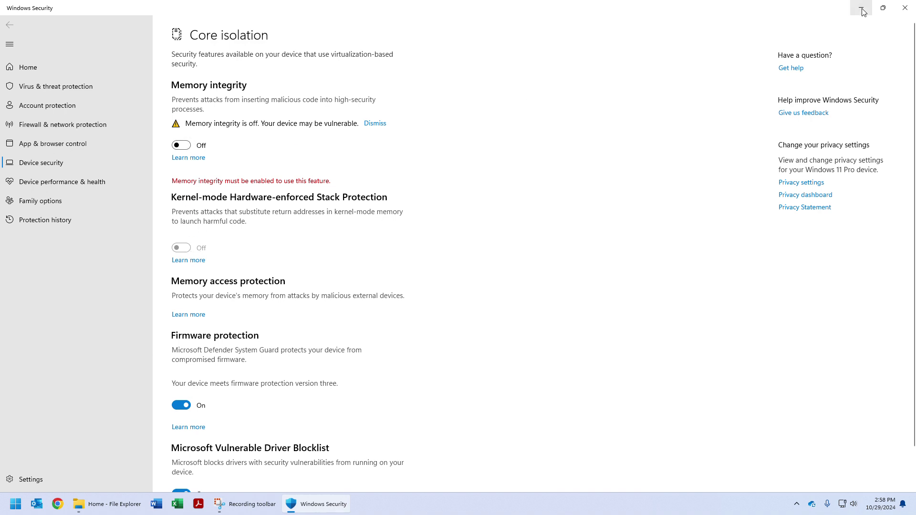
click(906, 12)
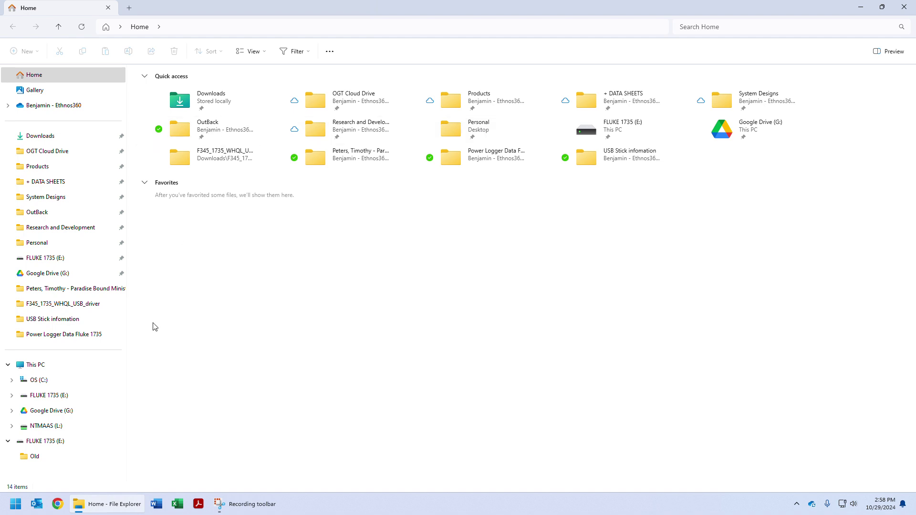
click(48, 398)
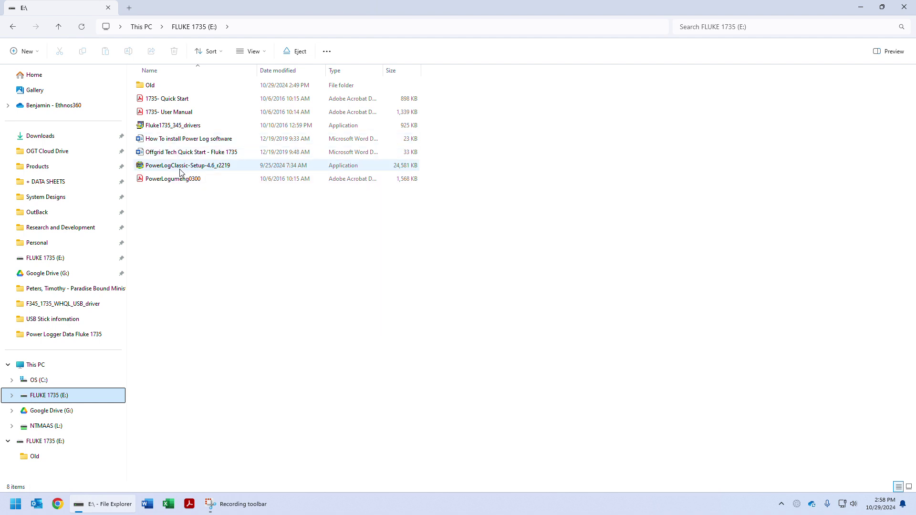
double_click(213, 167)
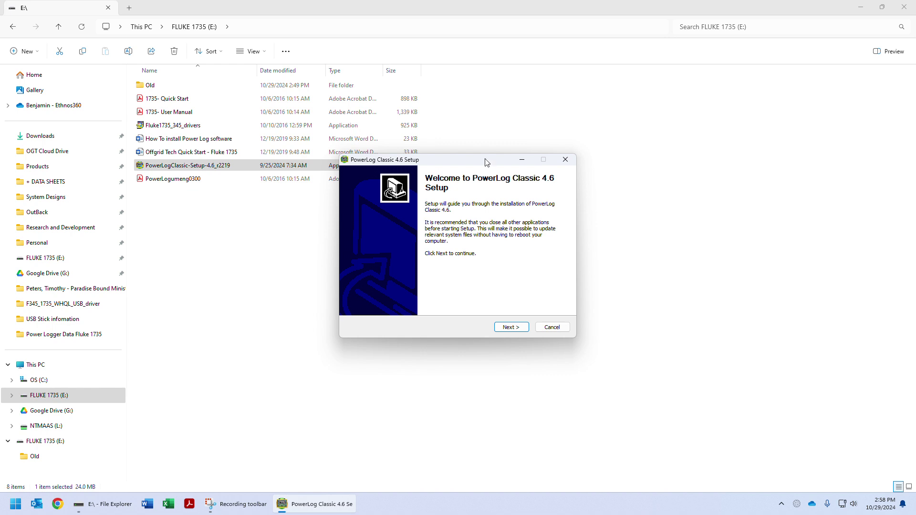
Accept the license and install PowerLog Classic 4.6 to the default folder with desktop and Quicklaunch icons.
click(520, 330)
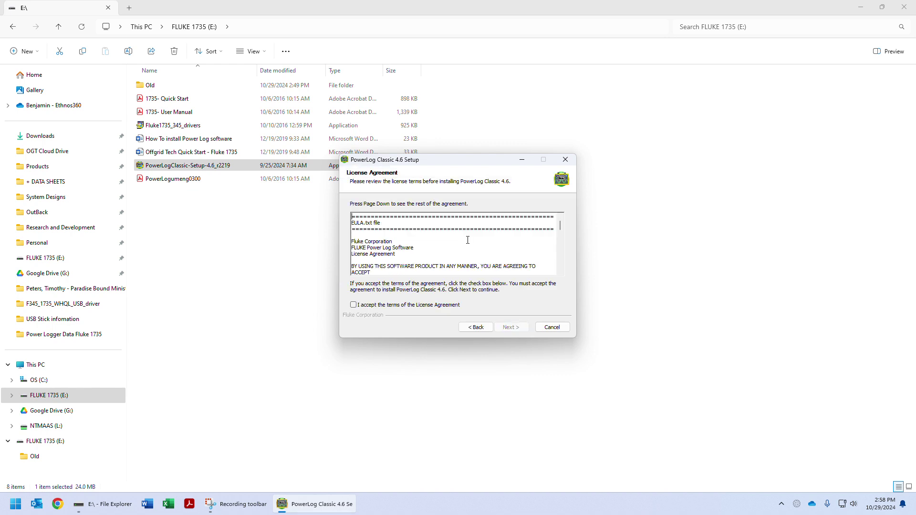
click(375, 305)
click(511, 328)
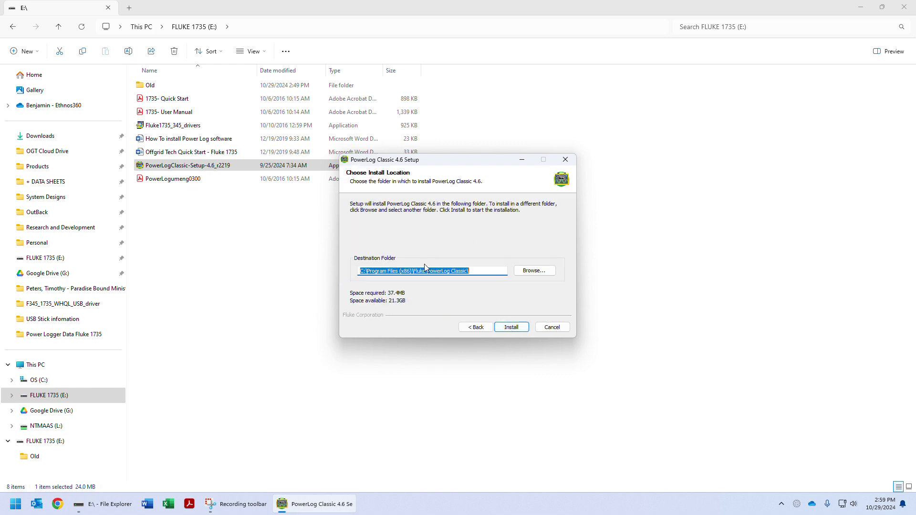
click(511, 328)
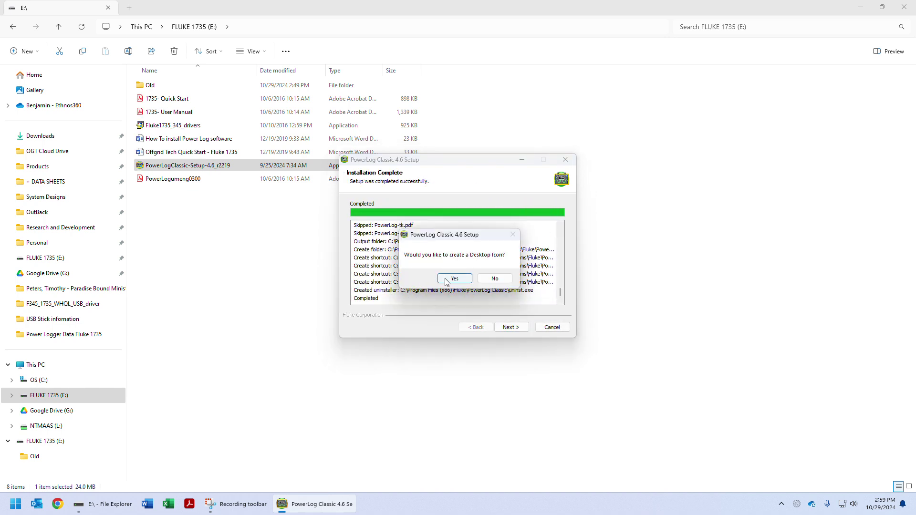
click(446, 282)
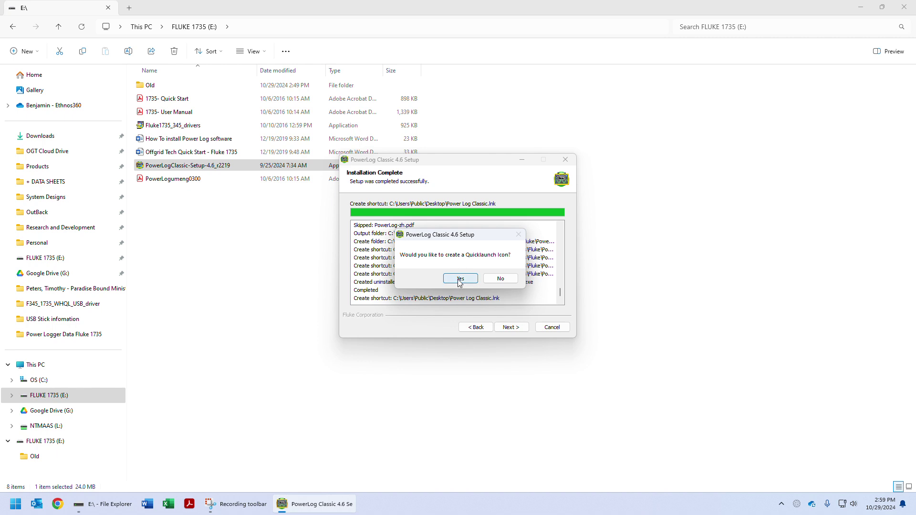
click(460, 283)
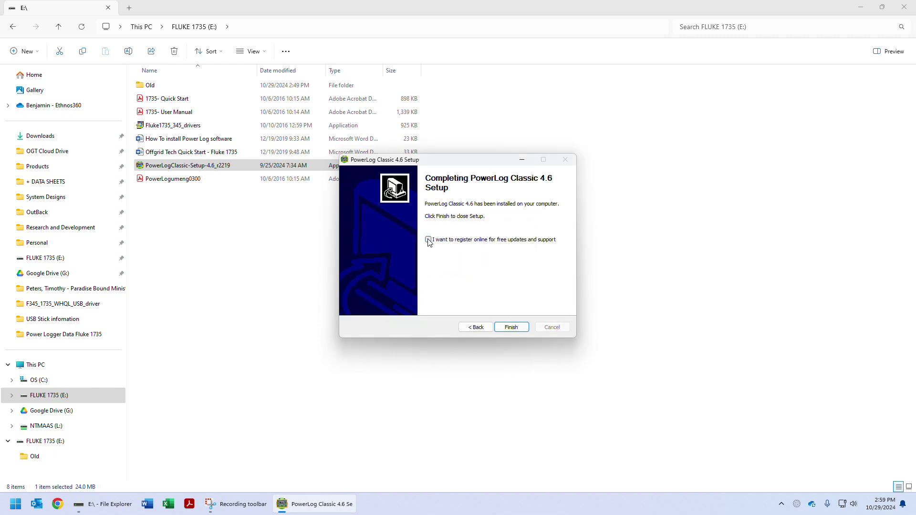
click(511, 327)
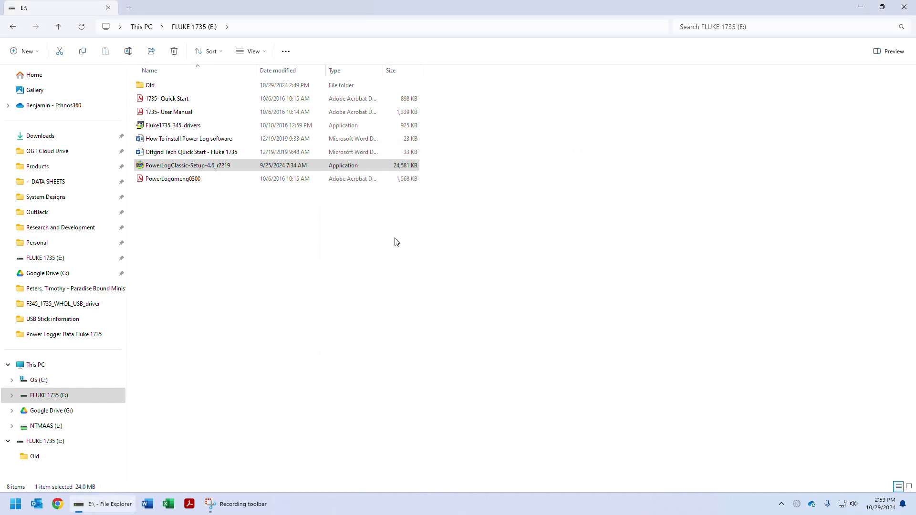
Run the Fluke1735_345_drivers package to install both Fluke CDM driver packages.
click(205, 168)
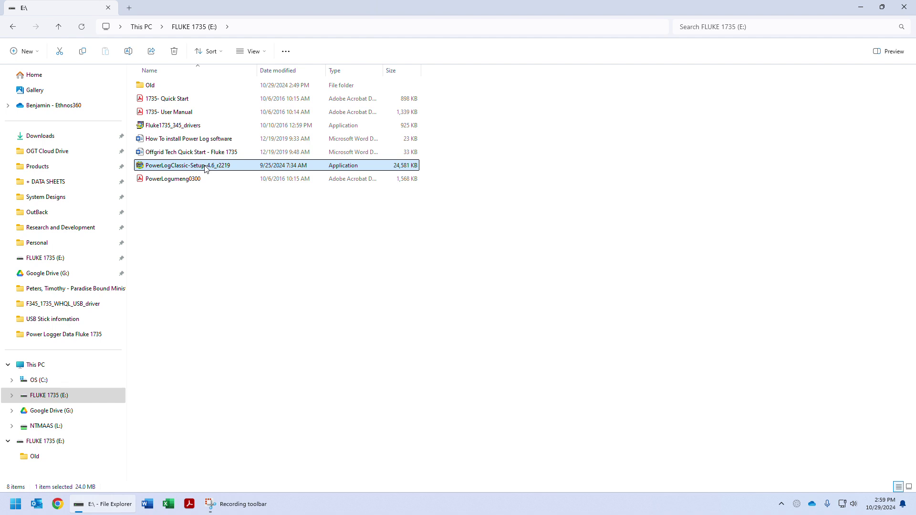
click(196, 127)
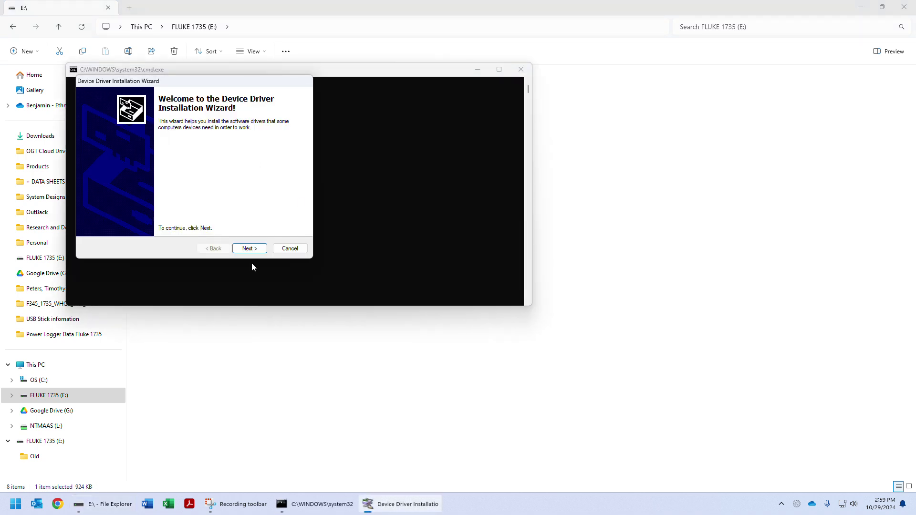
click(250, 249)
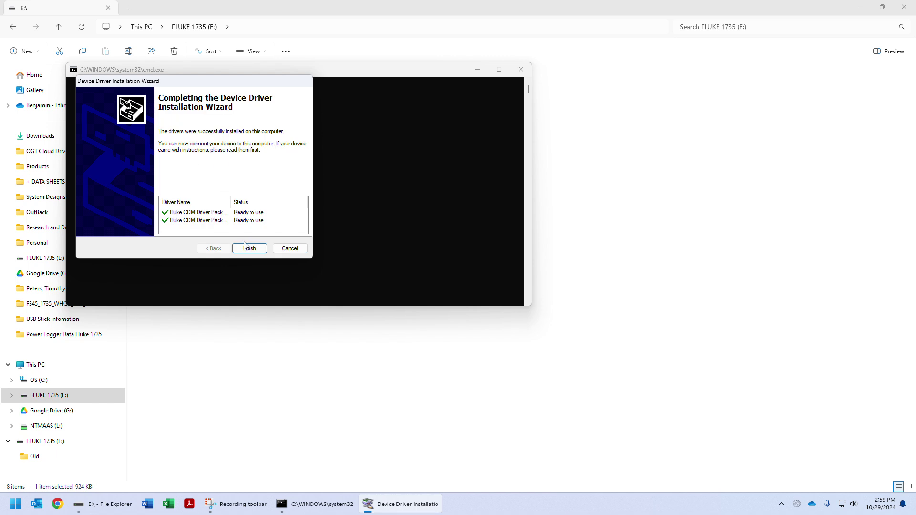
click(248, 248)
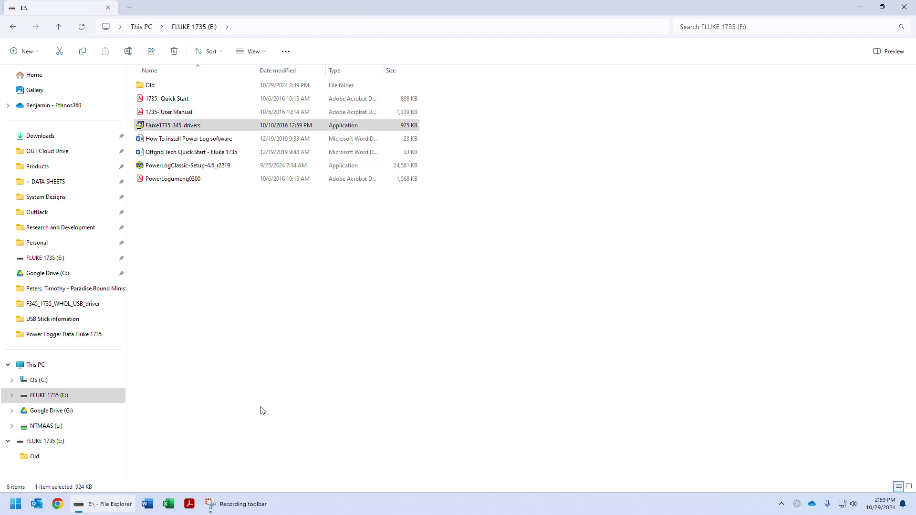
Find Device Manager with a 'device' search and expand Ports (COM & LPT) to see the Fluke 1735 on COM4.
click(17, 509)
text(d)
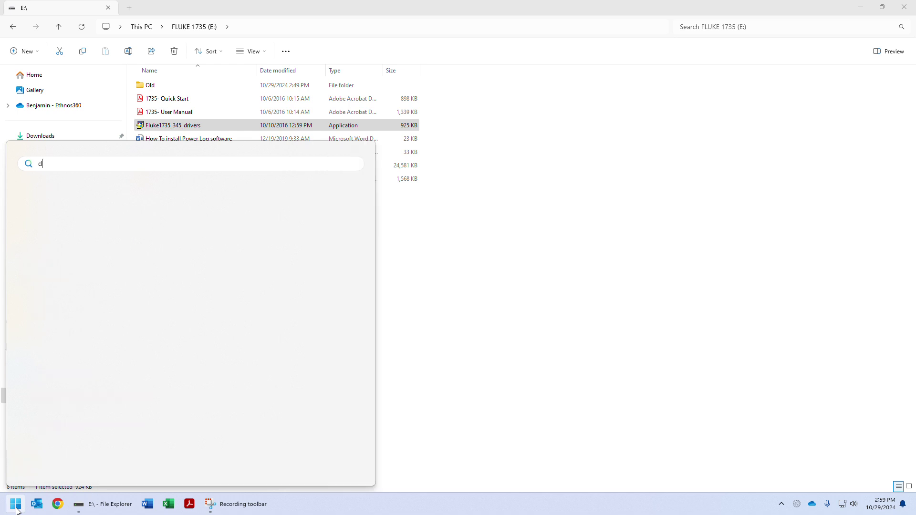
text(evice)
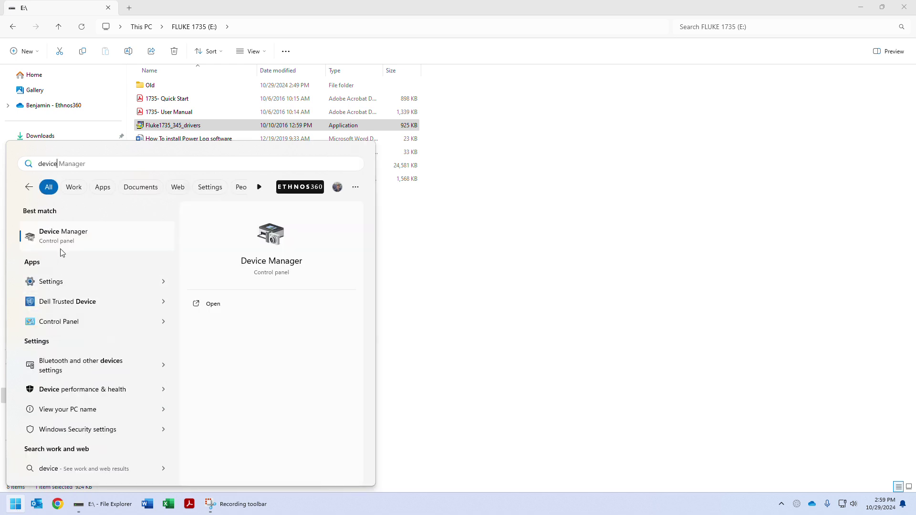
click(69, 239)
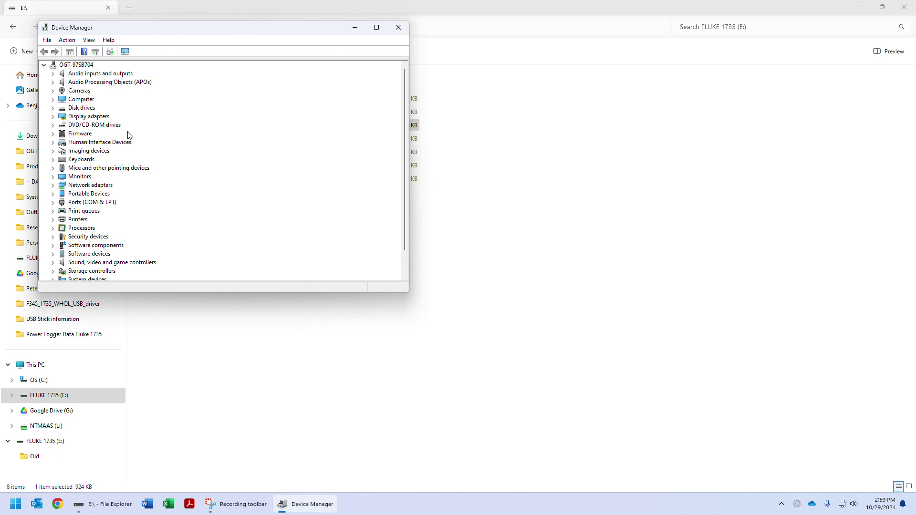
scroll(96, 247, down, 1)
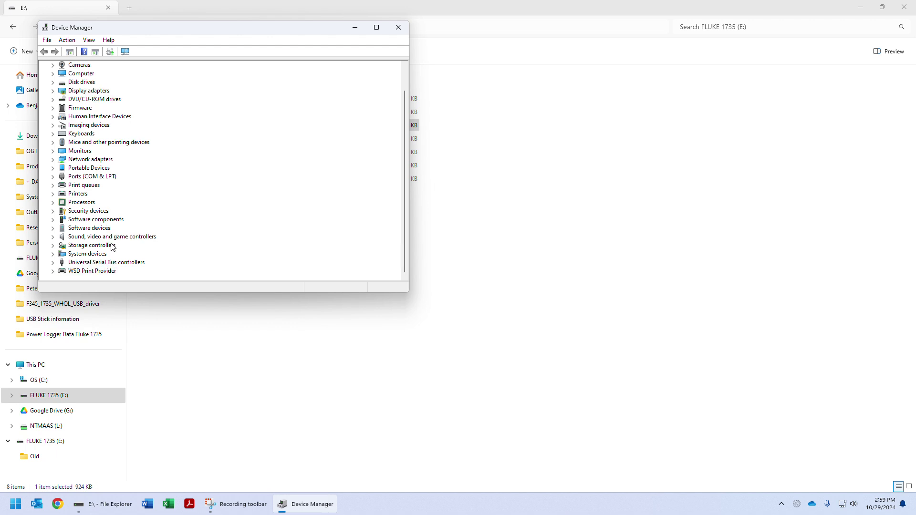
click(53, 177)
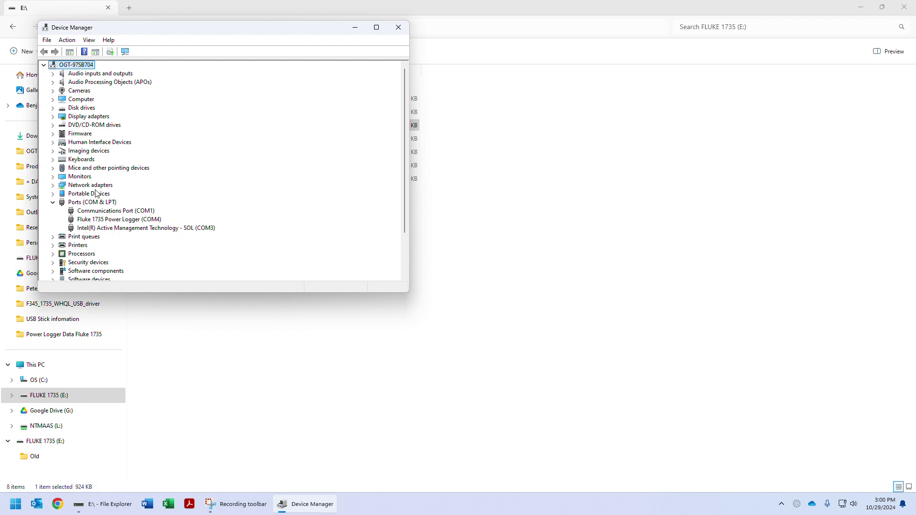
Expand Universal Serial Bus controllers to check the F1735 USB Converter alongside the COM4 Power Logger.
click(97, 220)
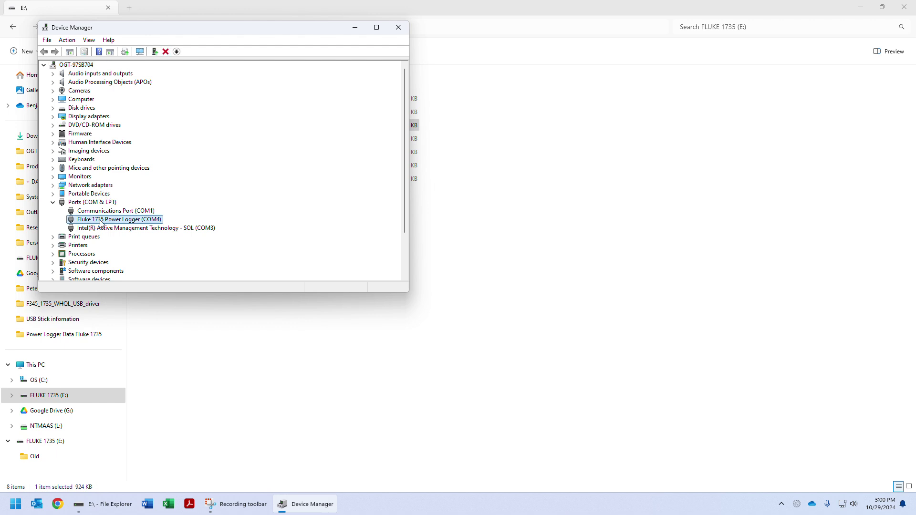
scroll(85, 208, down, 2)
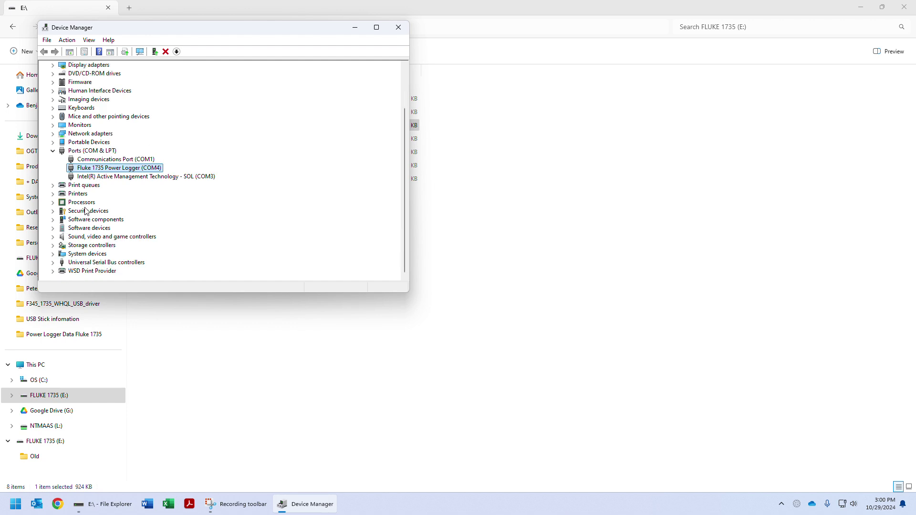
click(52, 262)
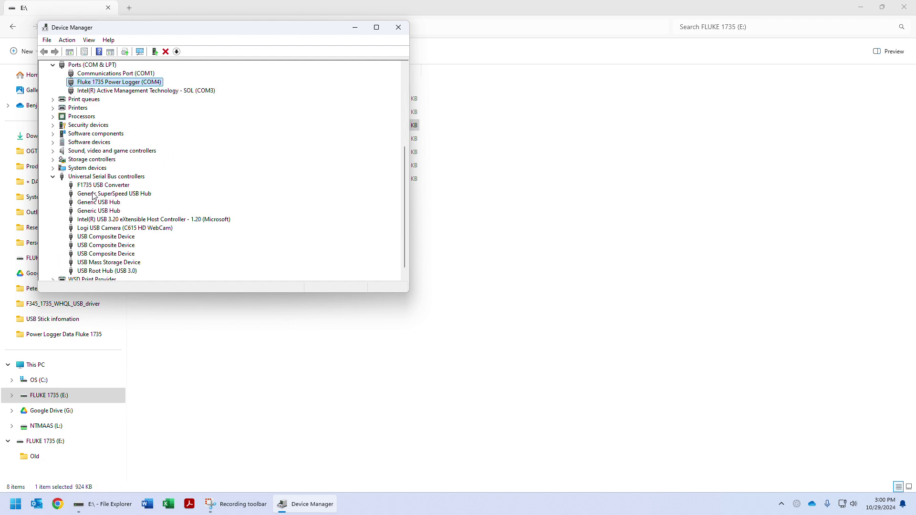
click(94, 187)
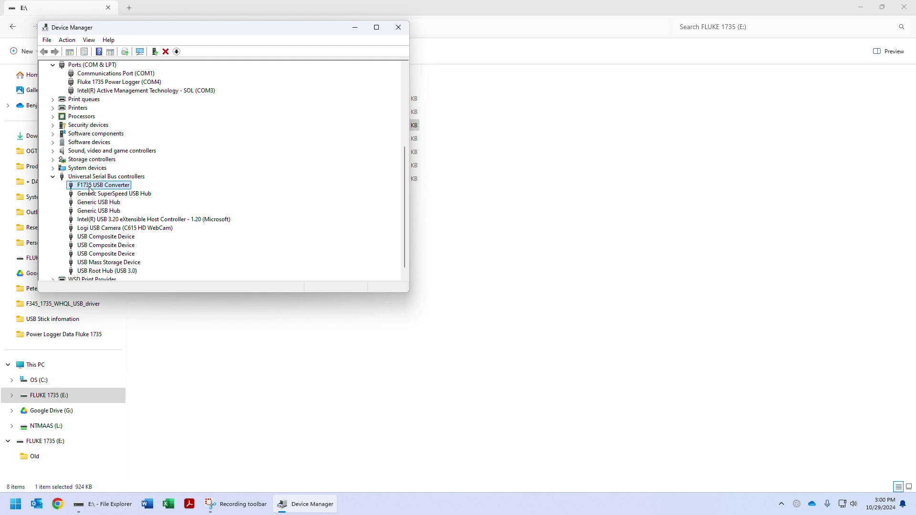
scroll(90, 190, up, 1)
scroll(90, 190, up, 2)
click(110, 161)
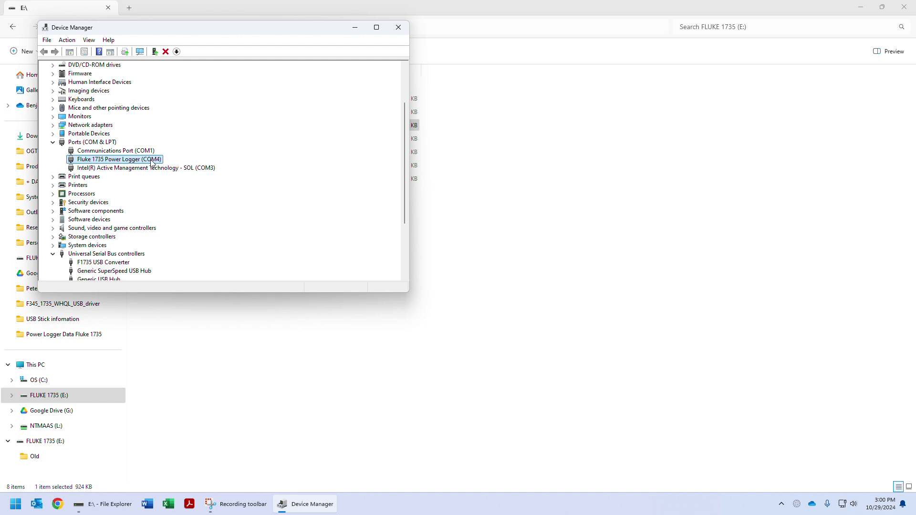
scroll(138, 237, down, 1)
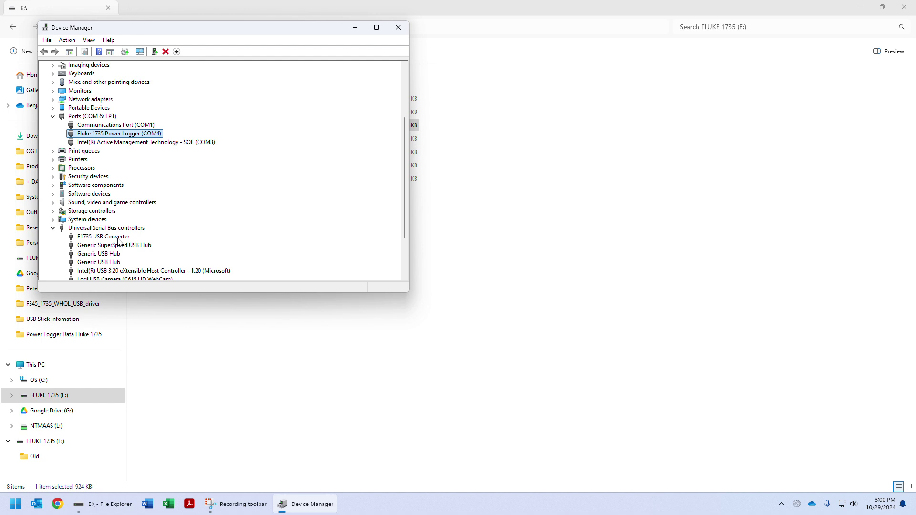
Launch Power Log Classic from a 'pow' Start menu search.
click(16, 505)
text(po)
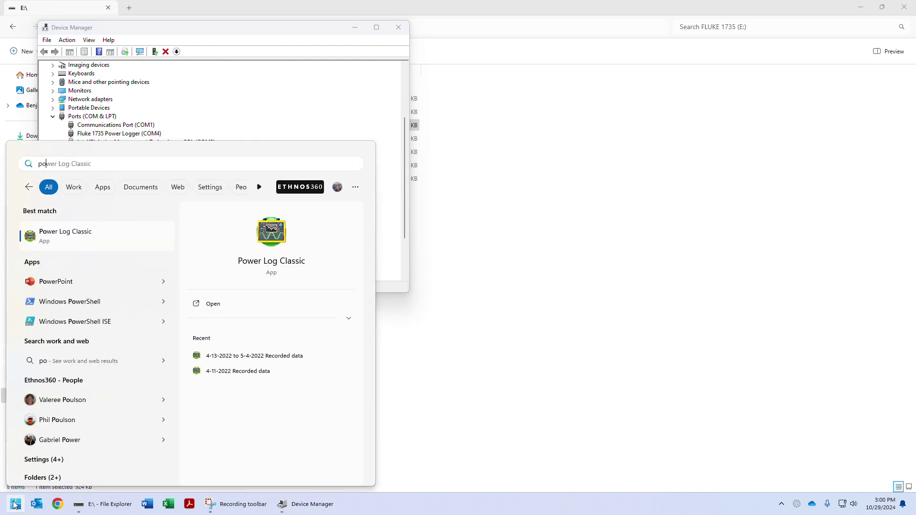
text(w)
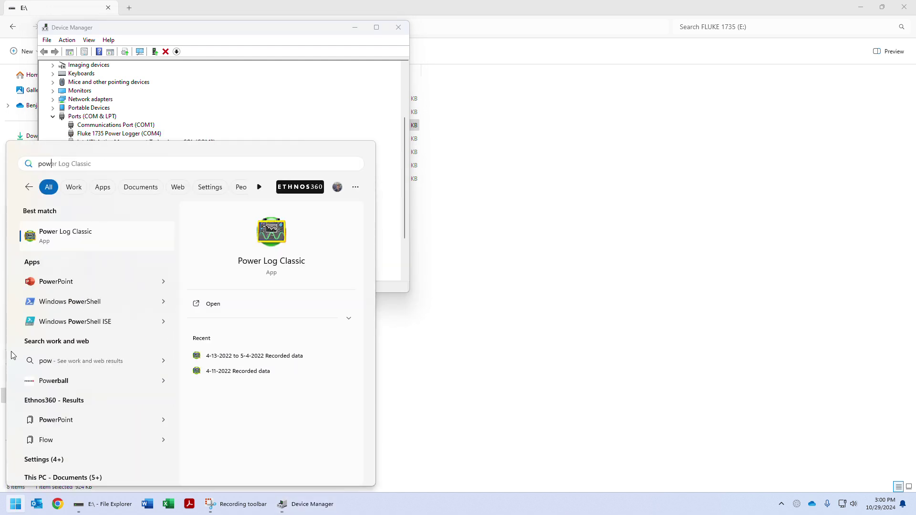
click(57, 234)
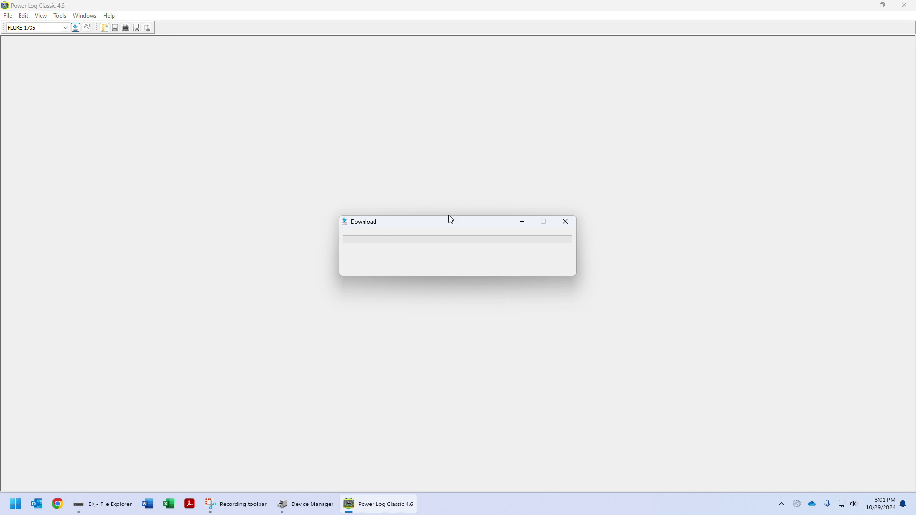
Close the Download progress window once the FLUKE 1735 download completes.
click(565, 221)
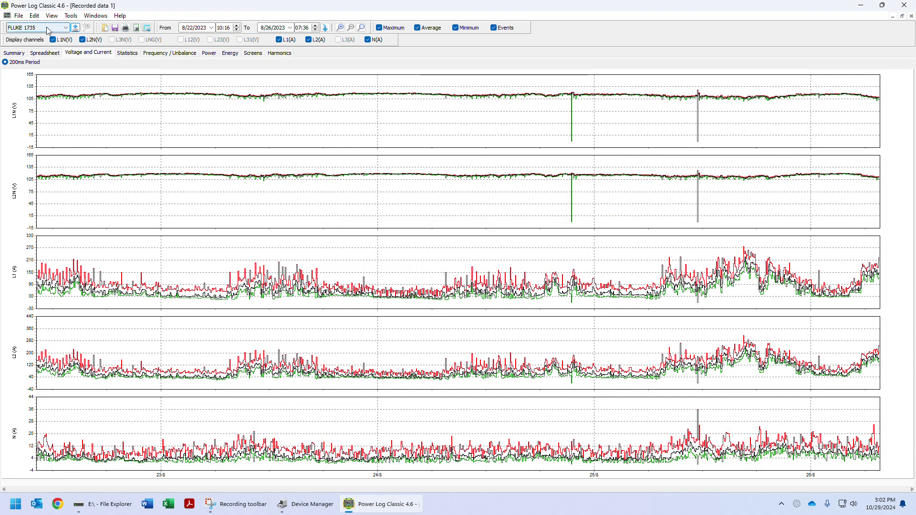
Open Save As and navigate to Research and Development > Power Logger Data Fluke 1735, ready to edit the file name.
click(19, 17)
click(37, 62)
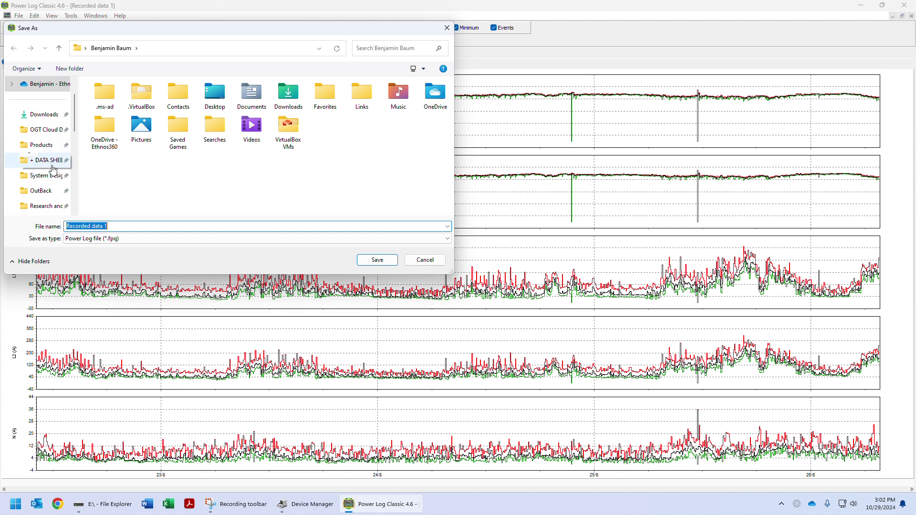
click(49, 204)
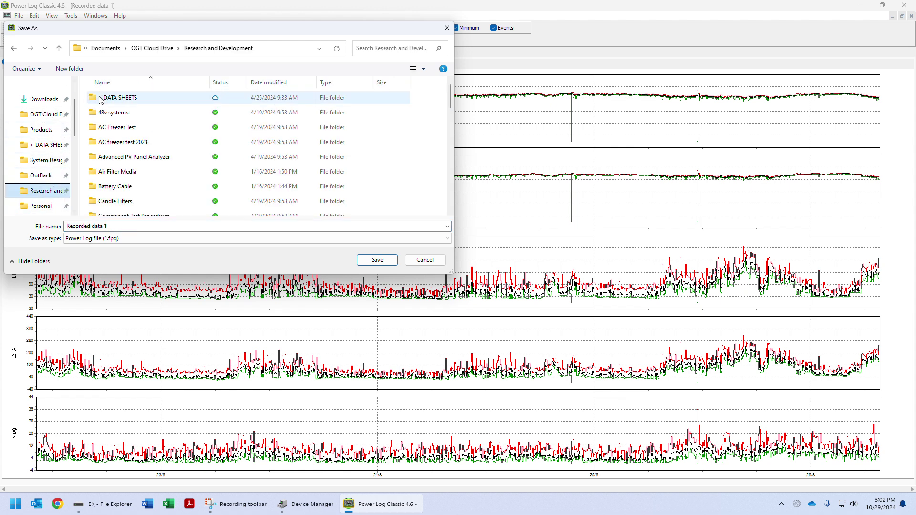
scroll(139, 181, down, 2)
scroll(138, 165, down, 2)
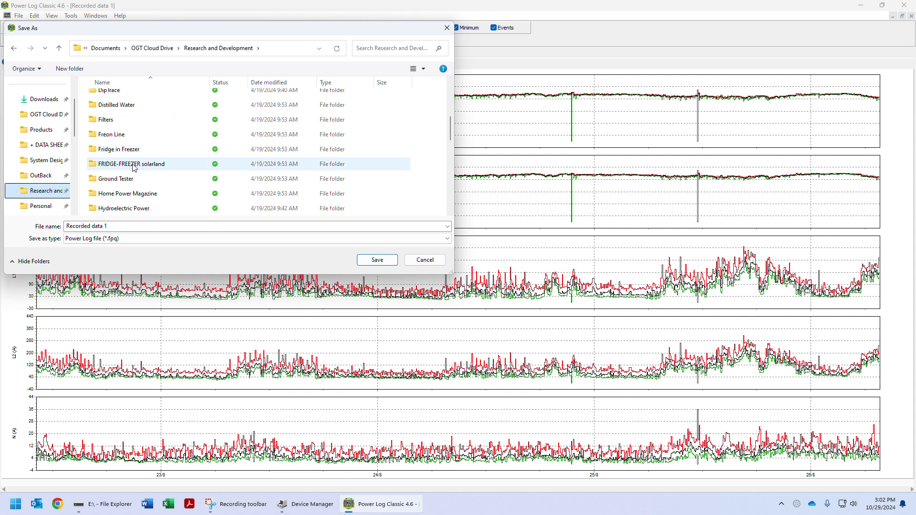
scroll(163, 188, down, 4)
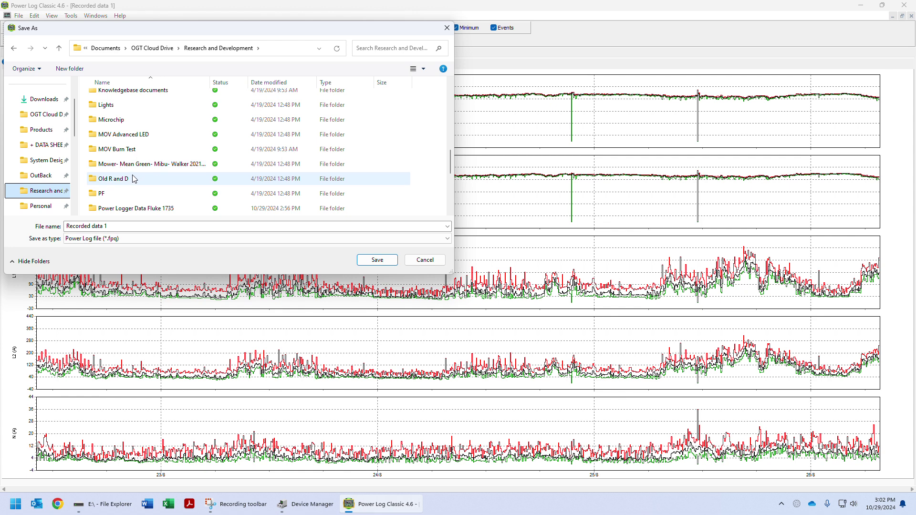
double_click(136, 208)
click(114, 227)
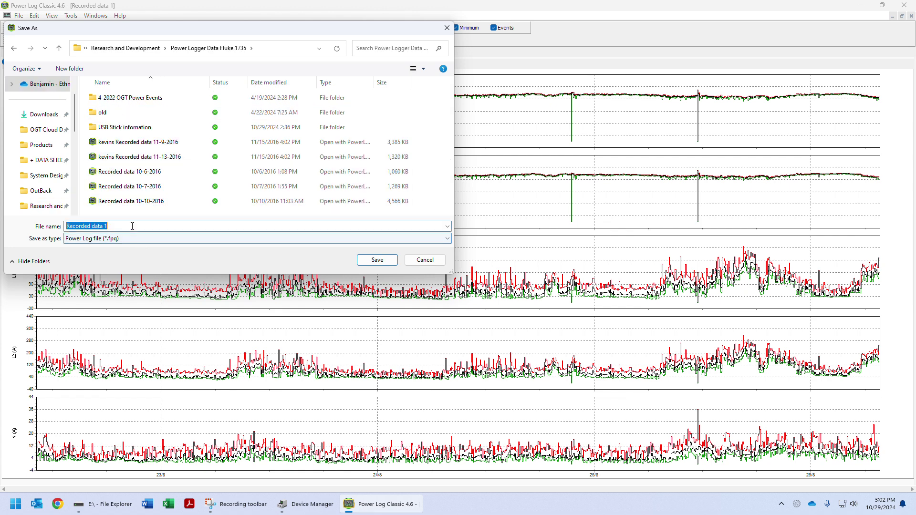
click(107, 227)
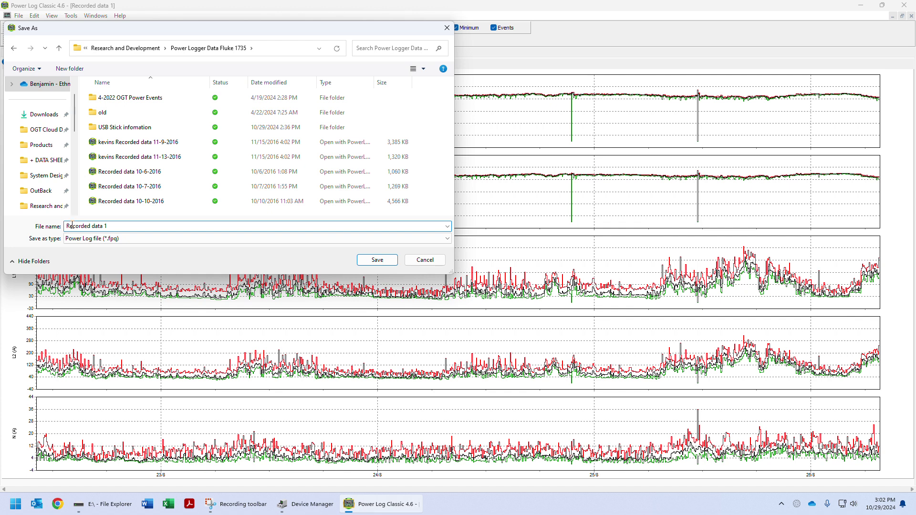
Type the dated '2024-10-29 Offgrid Tech' file name with start and end dates and times, then attempt to save.
key(Home)
text(2024-10-29 Offgrid TEch)
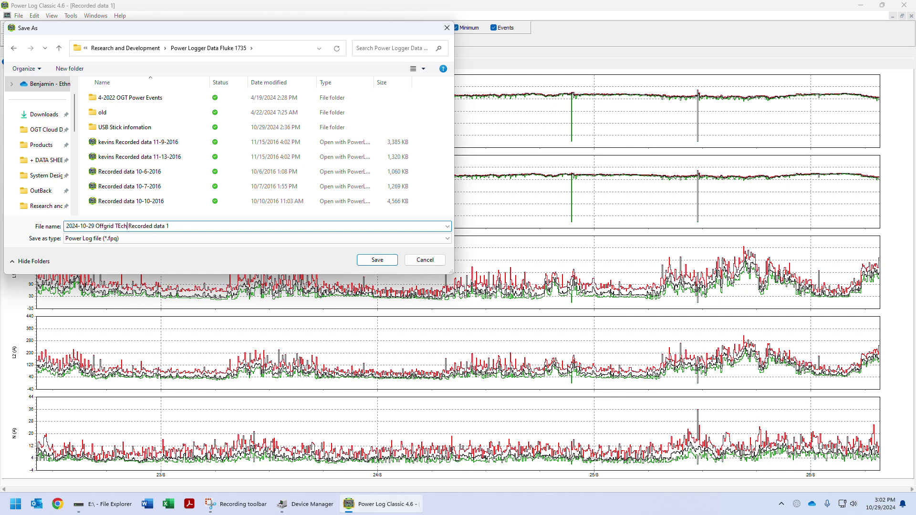
key(BackSpace)
text(e)
key(Delete)
key(Delete)
key(Delete)
key(Delete)
key(Delete)
key(Delete)
key(Delete)
key(Delete)
key(Delete)
key(Delete)
key(Delete)
key(Delete)
key(Delete)
key(Delete)
key(Delete)
text(Start 2024-10-20)
text( End 2024-10-28)
click(167, 225)
key(BackSpace)
text(0 10:00am)
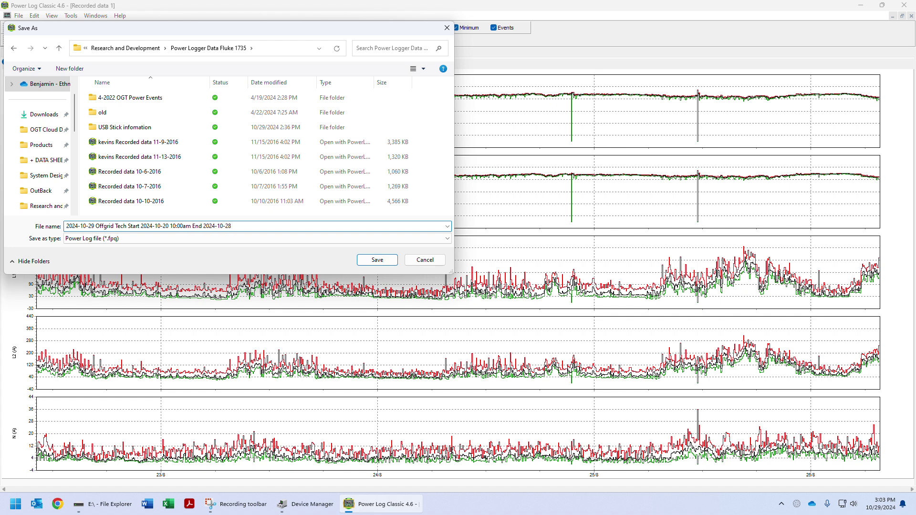
click(259, 226)
text(1)
text(Pm)
key(Left)
key(Left)
text(:00)
click(377, 260)
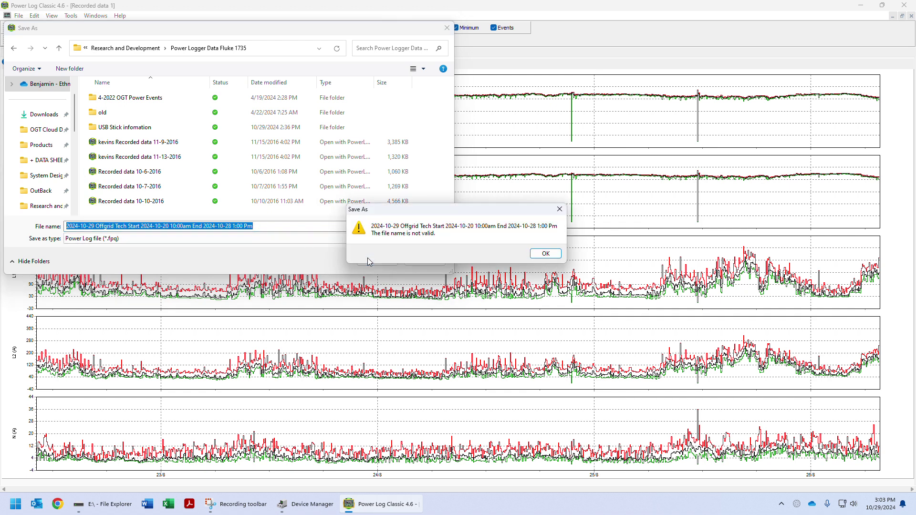
Dismiss the invalid-name warning, remove the colons from both times, and save again.
click(544, 255)
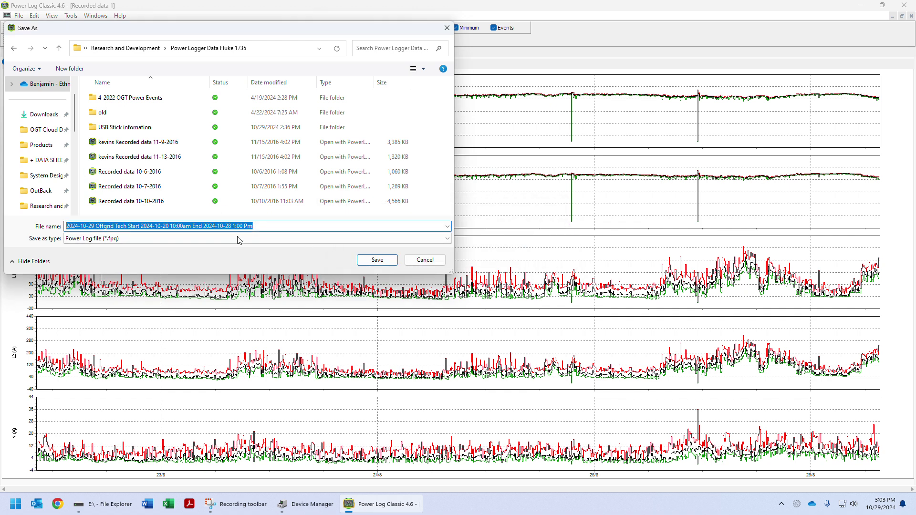
click(235, 224)
key(Delete)
key(Delete)
key(Delete)
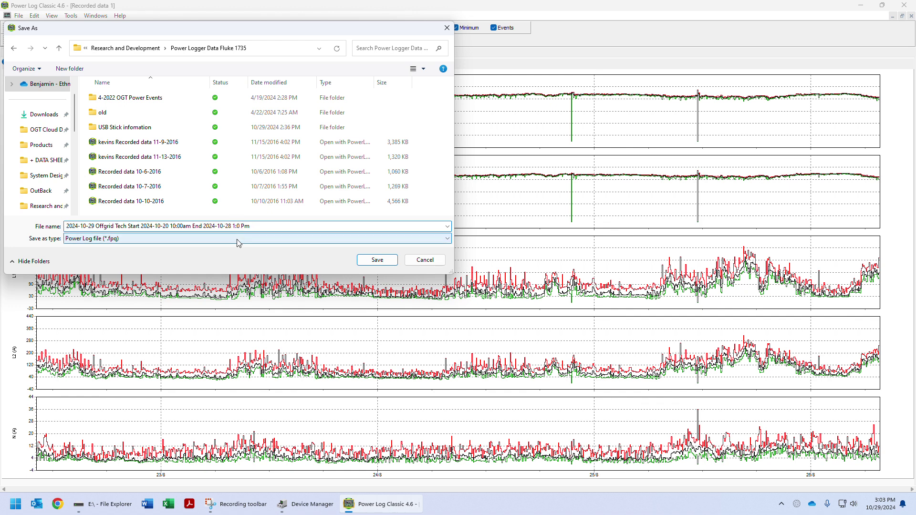
click(178, 226)
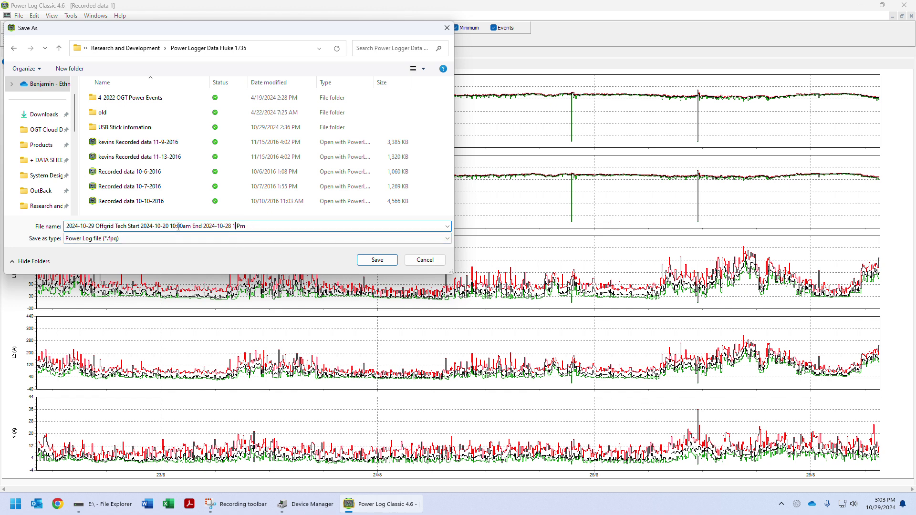
key(Delete)
click(389, 260)
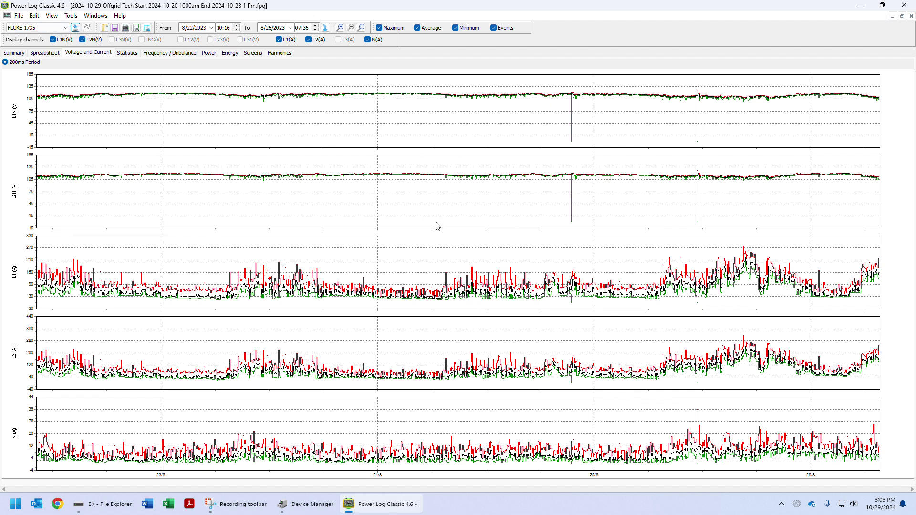
Review the Statistics, Frequency / Unbalance, Power, Energy, Screens, Harmonics, Voltage and Current, Spreadsheet and Summary tabs.
click(125, 54)
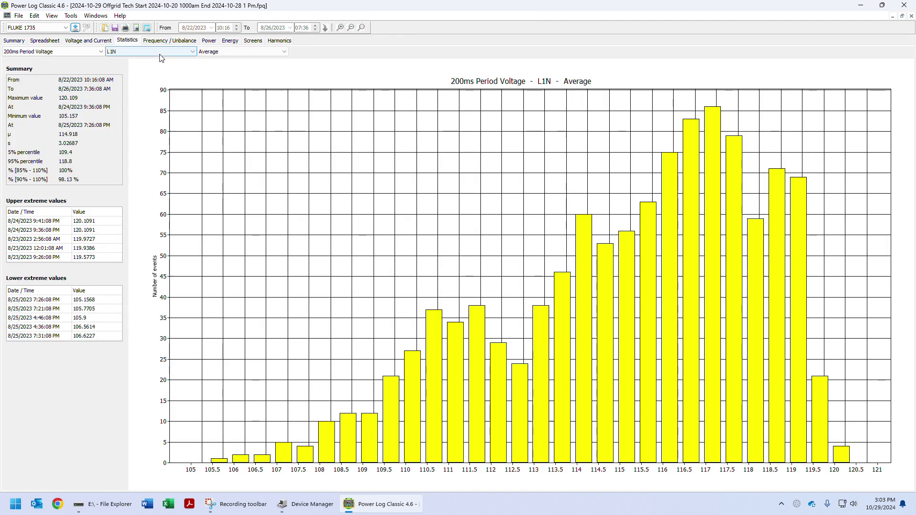
click(174, 41)
click(210, 41)
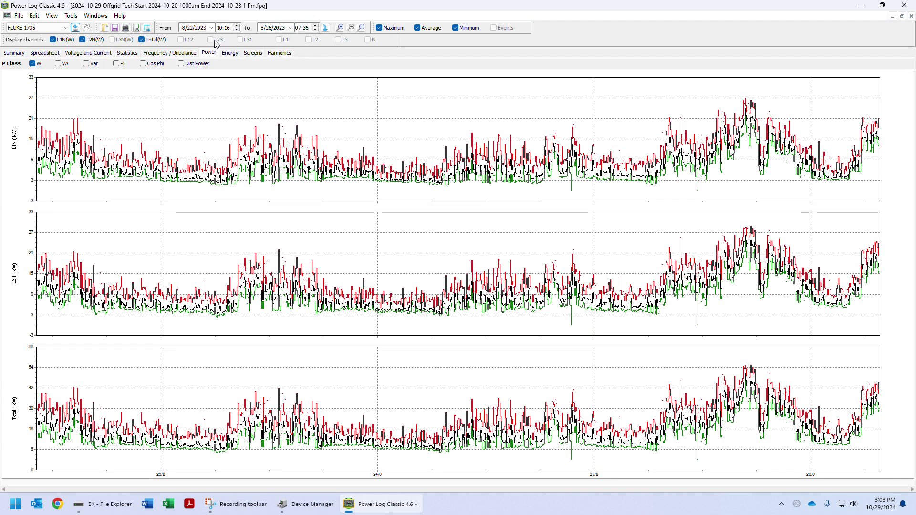
click(230, 53)
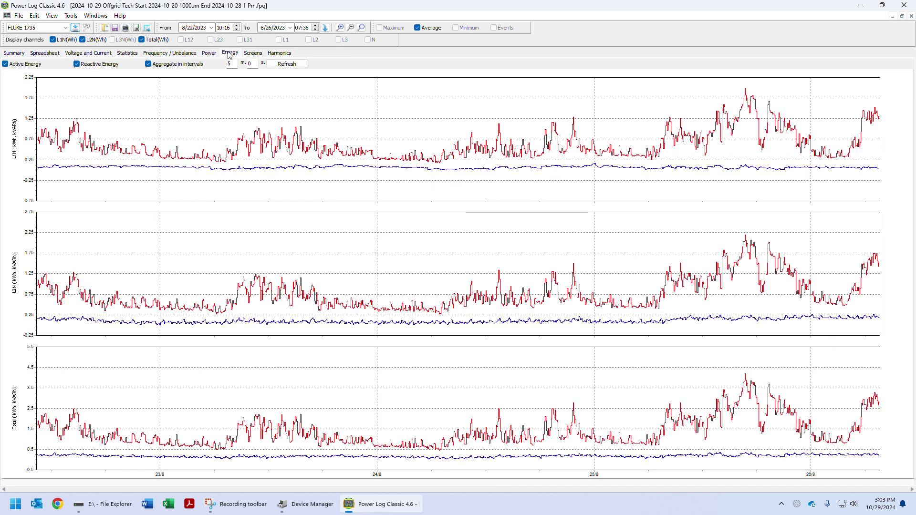
click(253, 53)
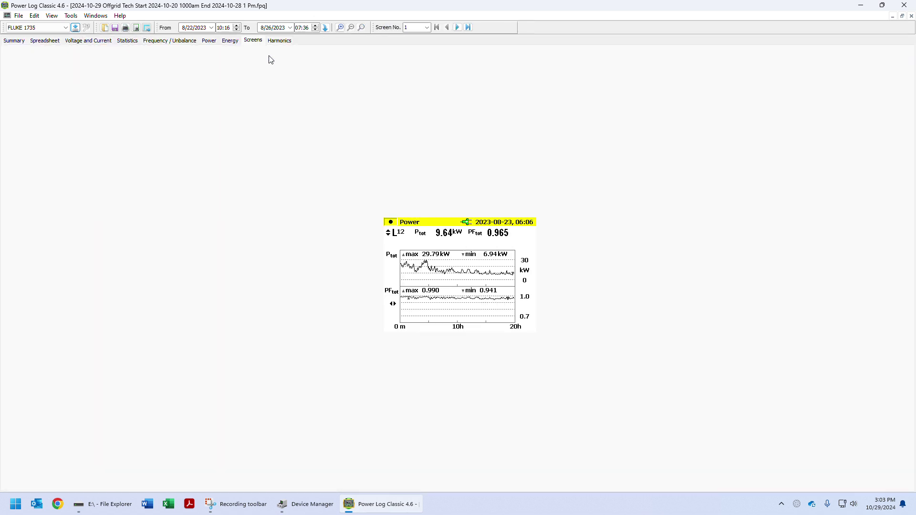
click(287, 41)
click(122, 54)
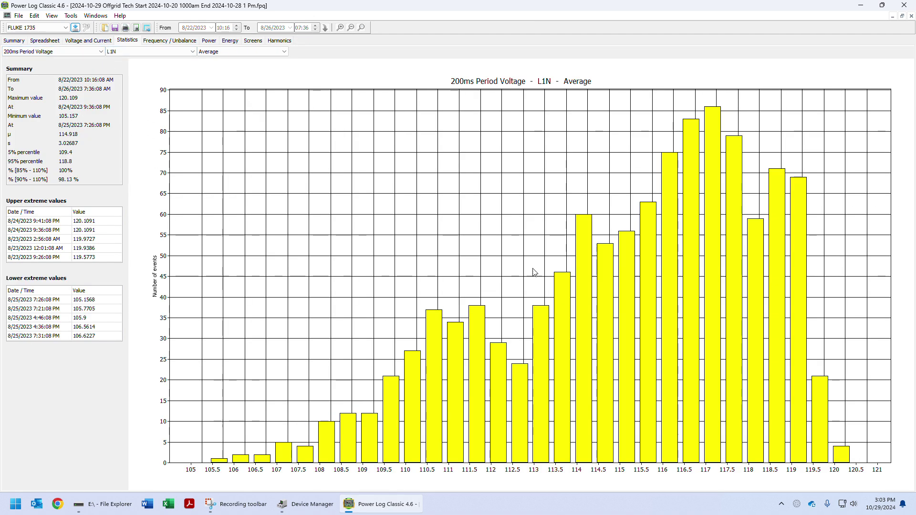
click(87, 40)
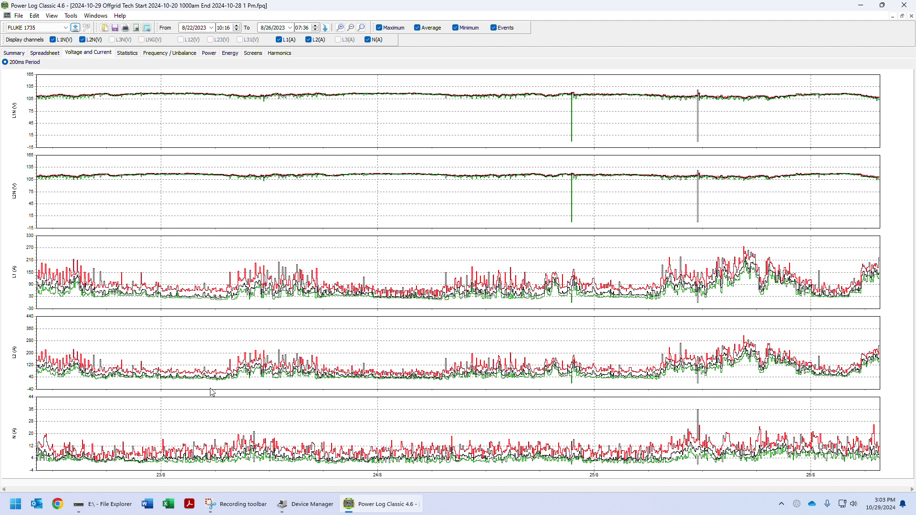
click(48, 53)
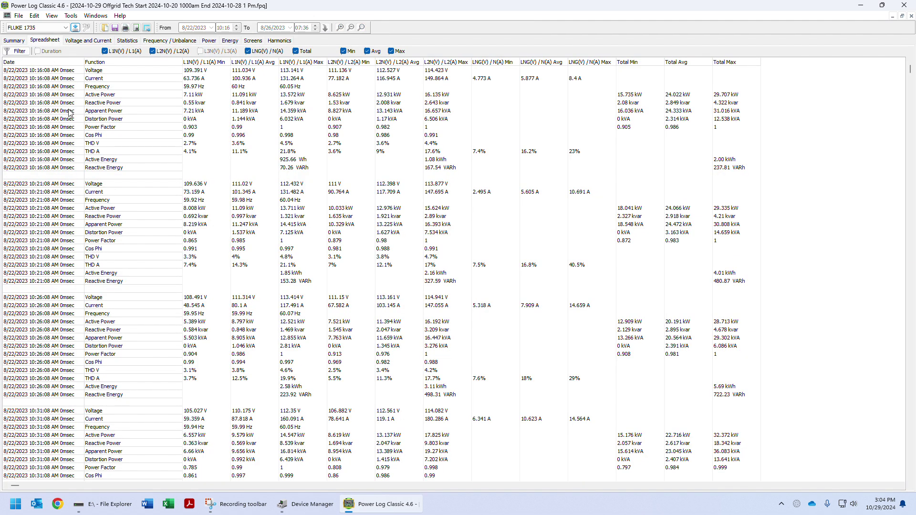
click(13, 41)
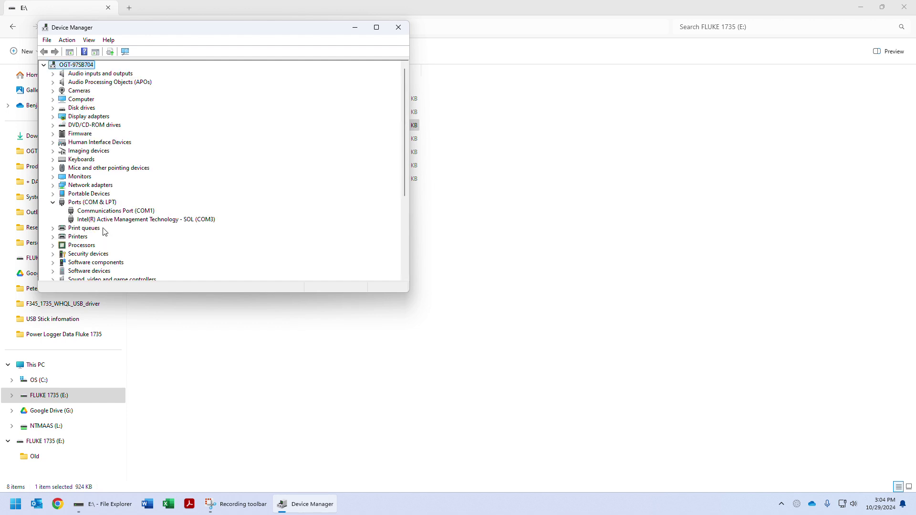
Expand Universal Serial Bus controllers to show the generic hubs, Intel host controller and Logi webcam.
scroll(120, 227, down, 3)
double_click(122, 228)
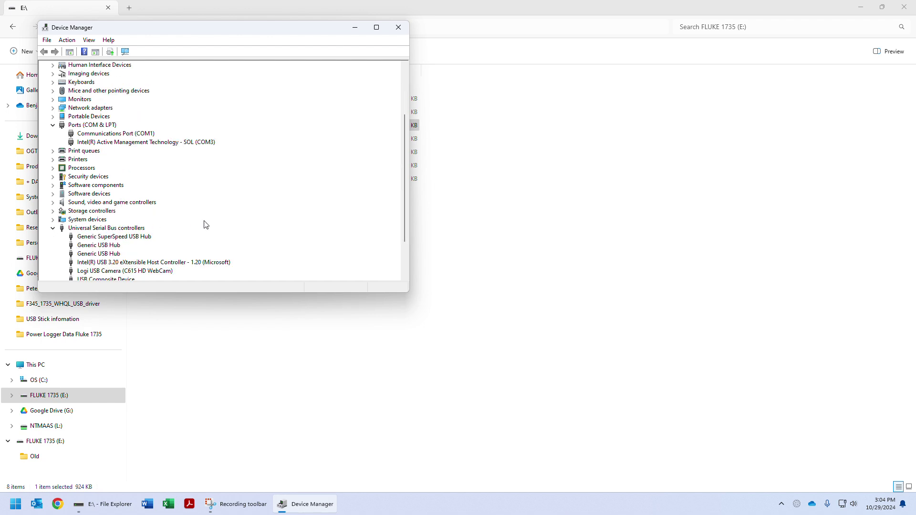